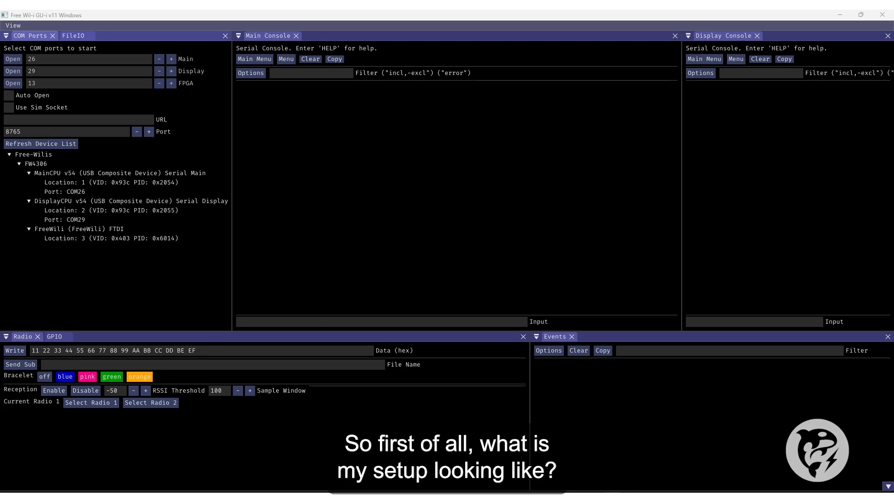
Step: View the photo of the FREE-WILi device with its antennas and move it away again
{"action": "left_click_drag", "start_coordinate": [893, 70], "coordinate": [403, 98]}
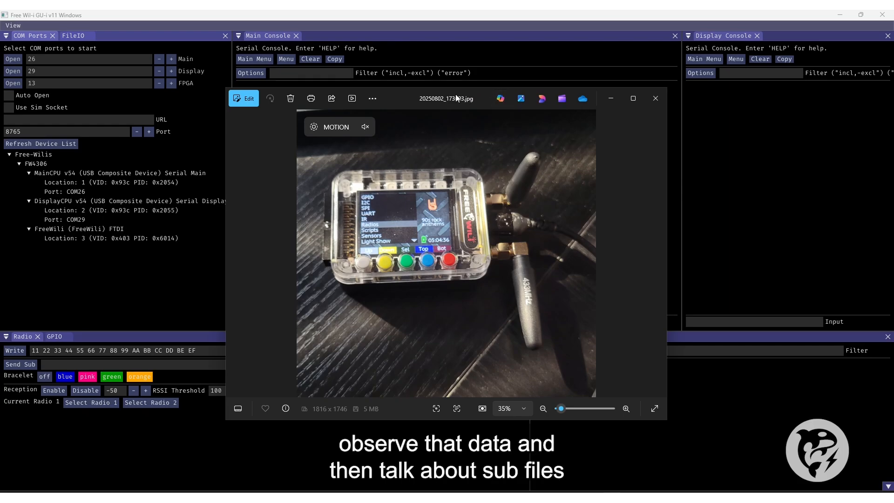
{"action": "left_click_drag", "start_coordinate": [407, 102], "coordinate": [893, 56]}
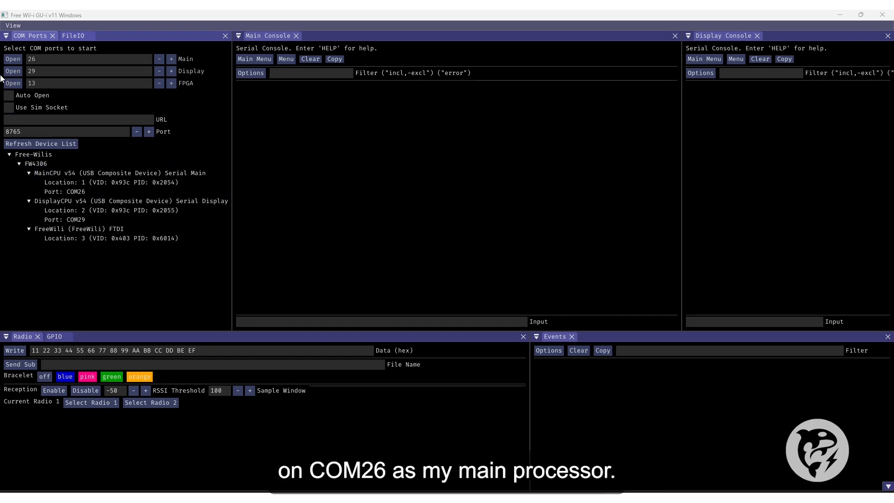
Step: Open the Main serial port on COM 26 and display the main menu in the main console
{"action": "left_click", "coordinate": [10, 59]}
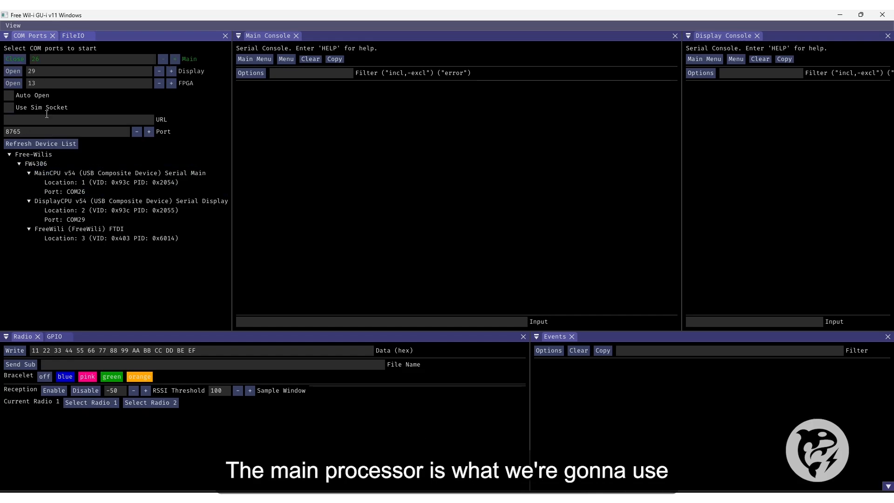
{"action": "left_click", "coordinate": [286, 321]}
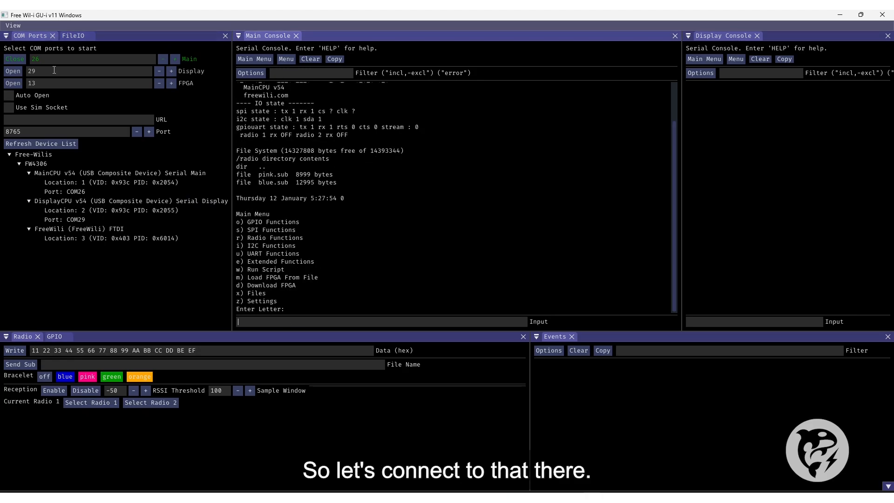
{"action": "scroll", "coordinate": [327, 199], "scroll_direction": "up", "scroll_amount": 2}
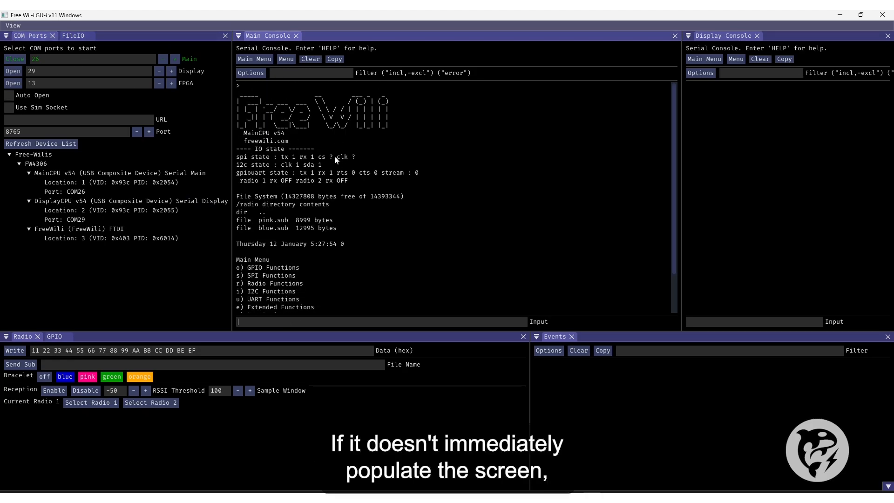
{"action": "scroll", "coordinate": [332, 177], "scroll_direction": "down", "scroll_amount": 2}
{"action": "scroll", "coordinate": [305, 226], "scroll_direction": "up", "scroll_amount": 2}
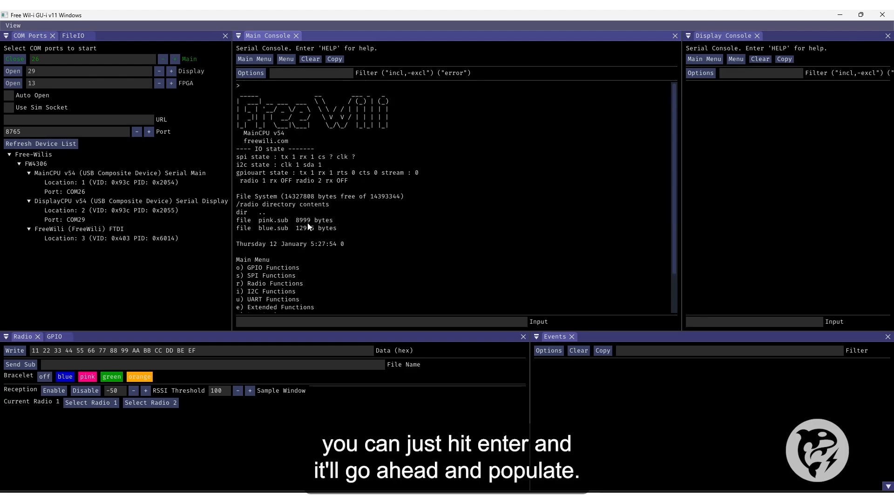
{"action": "scroll", "coordinate": [308, 227], "scroll_direction": "down", "scroll_amount": 2}
{"action": "scroll", "coordinate": [393, 175], "scroll_direction": "down", "scroll_amount": 1}
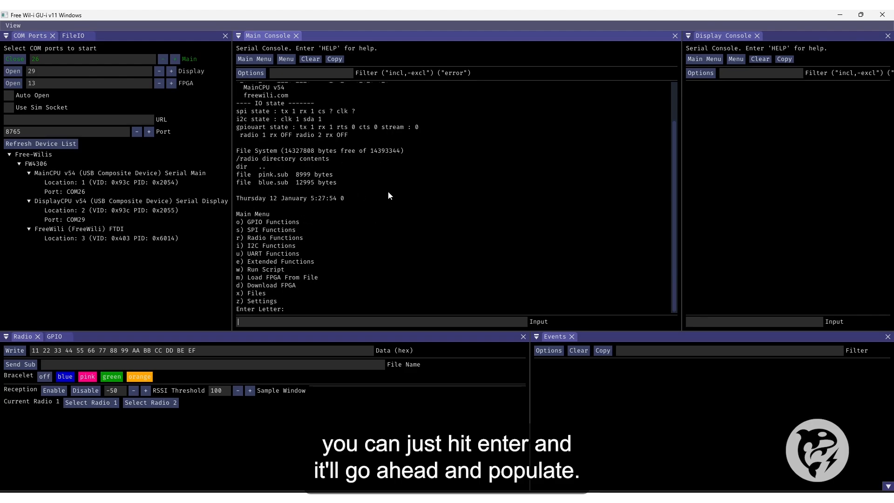
Step: Open the Radio 1 configuration from the console's settings to review its parameters
{"action": "left_click", "coordinate": [333, 330]}
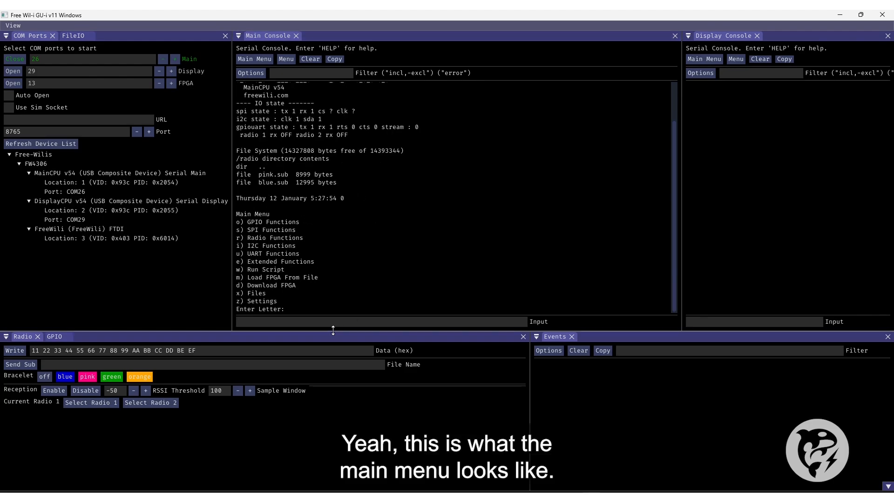
{"action": "left_click", "coordinate": [338, 325]}
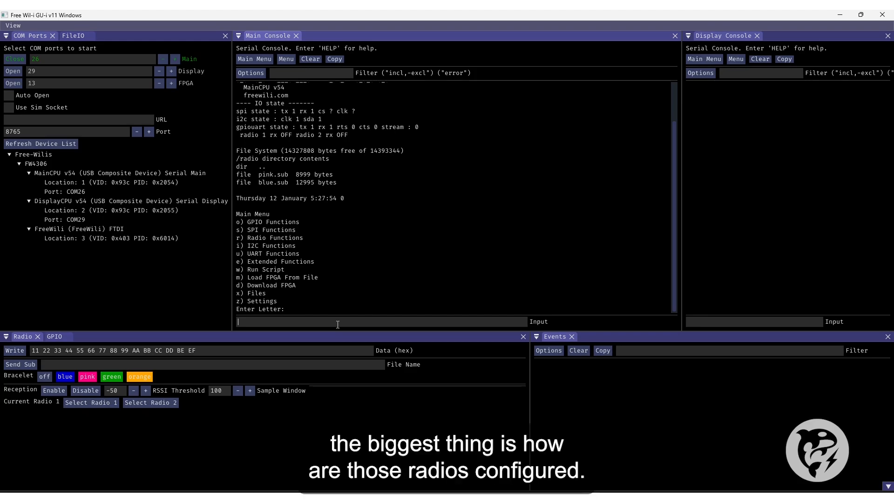
{"action": "type", "text": "z"}
{"action": "key", "text": "Return"}
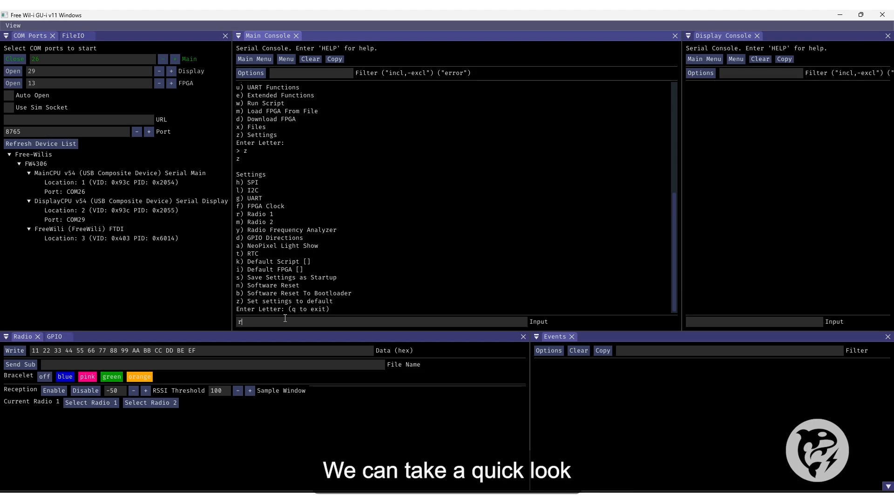
{"action": "type", "text": "r"}
{"action": "key", "text": "Return"}
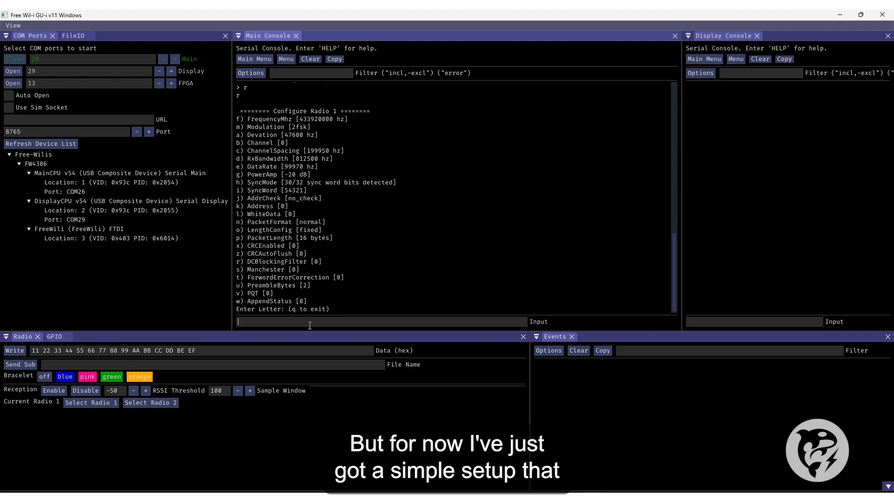
Step: Review the Radio 2 configuration in the console and return to the main menu
{"action": "type", "text": "q"}
{"action": "key", "text": "Return"}
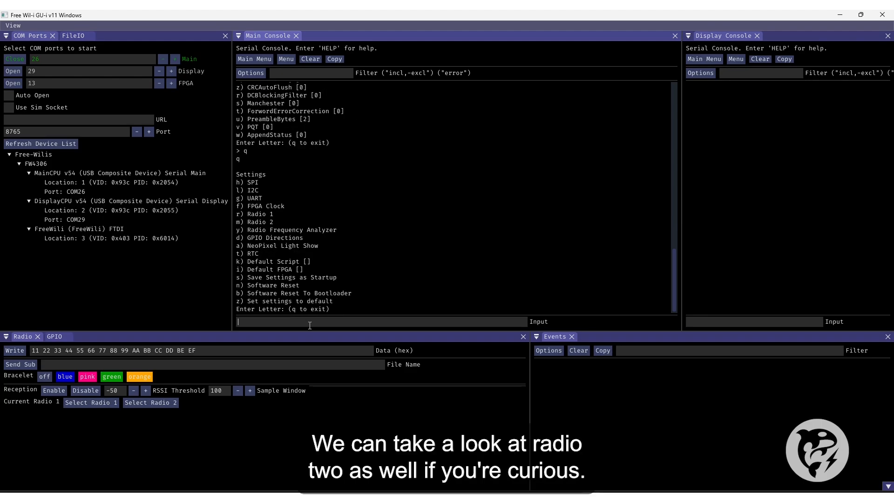
{"action": "type", "text": "m"}
{"action": "key", "text": "Return"}
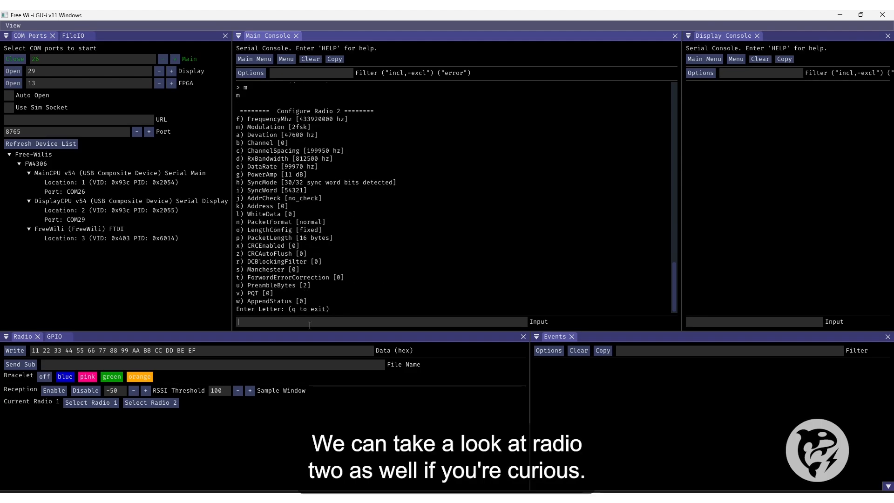
{"action": "type", "text": "q"}
{"action": "key", "text": "Return"}
{"action": "type", "text": "q"}
{"action": "key", "text": "Return"}
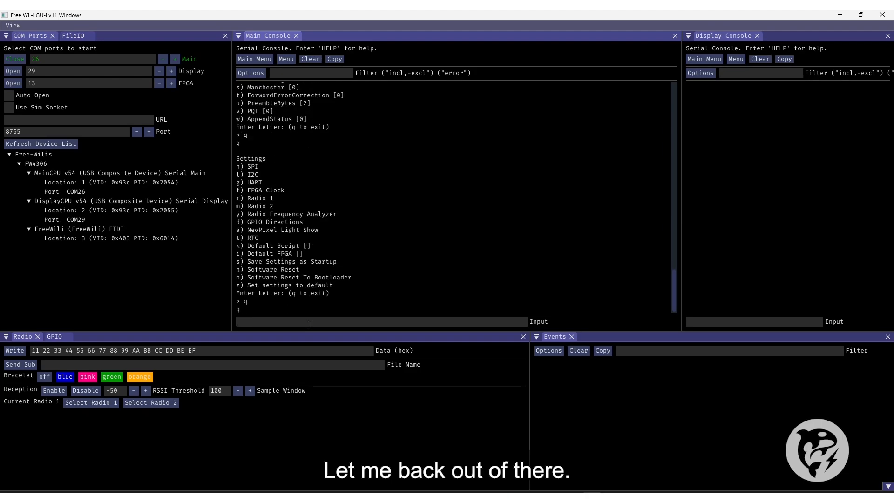
{"action": "type", "text": "q"}
{"action": "key", "text": "Return"}
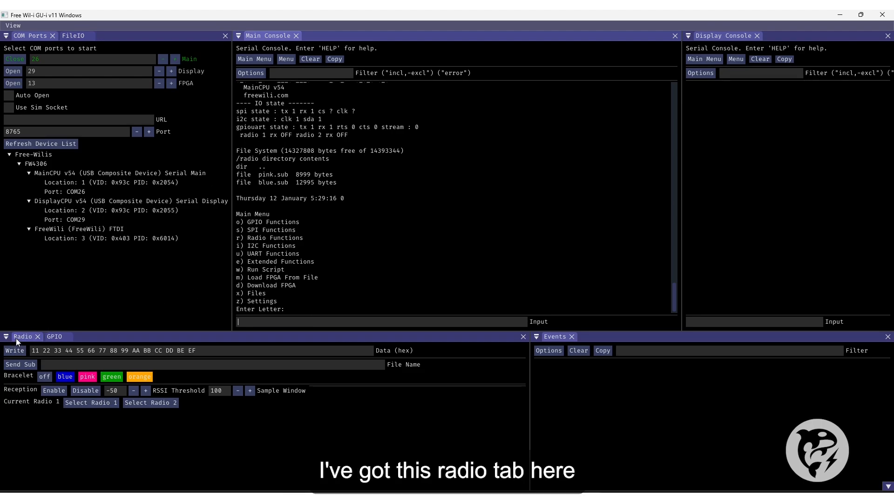
Step: Review the radio functions menu in the main console and return to the main menu
{"action": "mouse_move", "coordinate": [15, 338]}
{"action": "left_mouse_down"}
{"action": "mouse_move", "coordinate": [138, 291]}
{"action": "mouse_move", "coordinate": [171, 219]}
{"action": "mouse_move", "coordinate": [72, 322]}
{"action": "mouse_move", "coordinate": [23, 342]}
{"action": "left_mouse_up"}
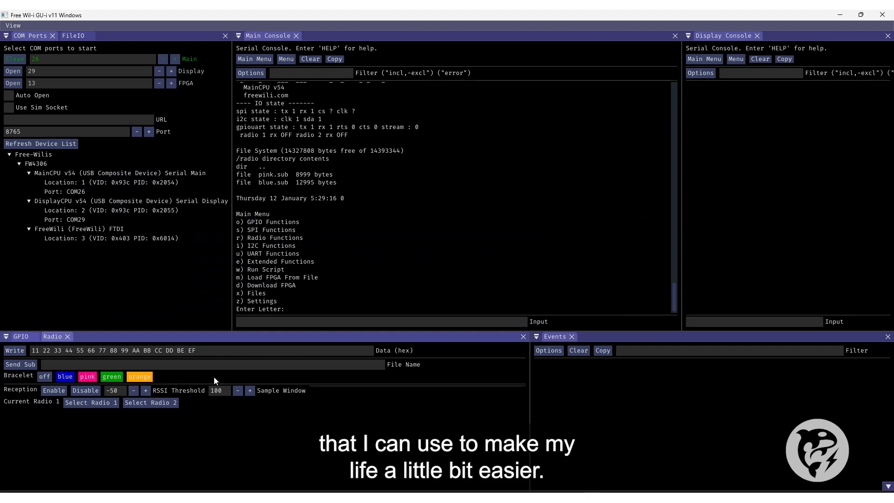
{"action": "left_click", "coordinate": [283, 322]}
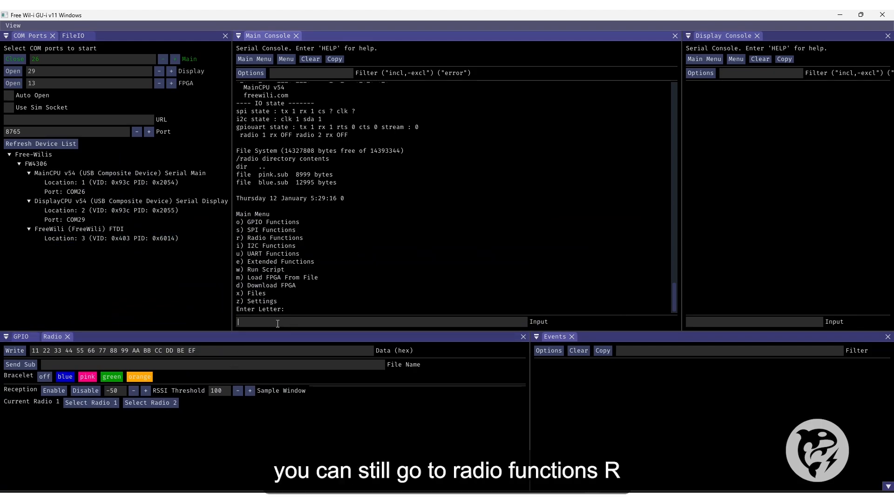
{"action": "type", "text": "r"}
{"action": "key", "text": "Return"}
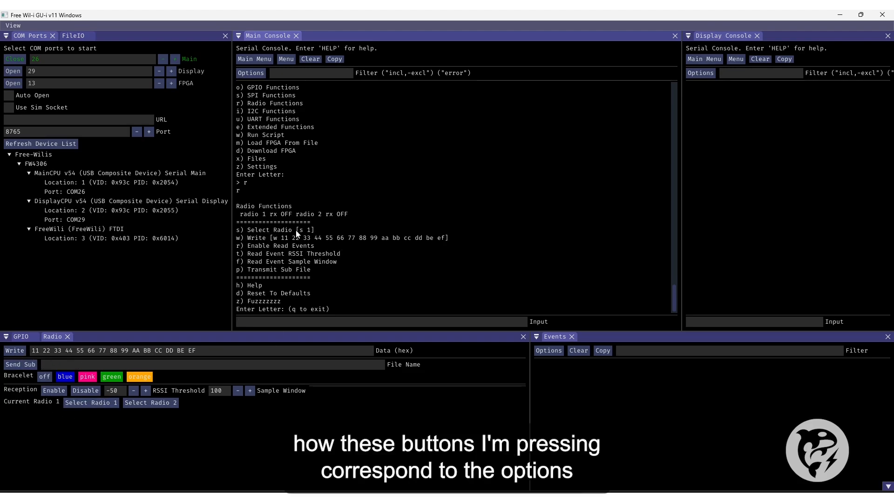
{"action": "left_click", "coordinate": [333, 324]}
{"action": "type", "text": "q"}
{"action": "key", "text": "Return"}
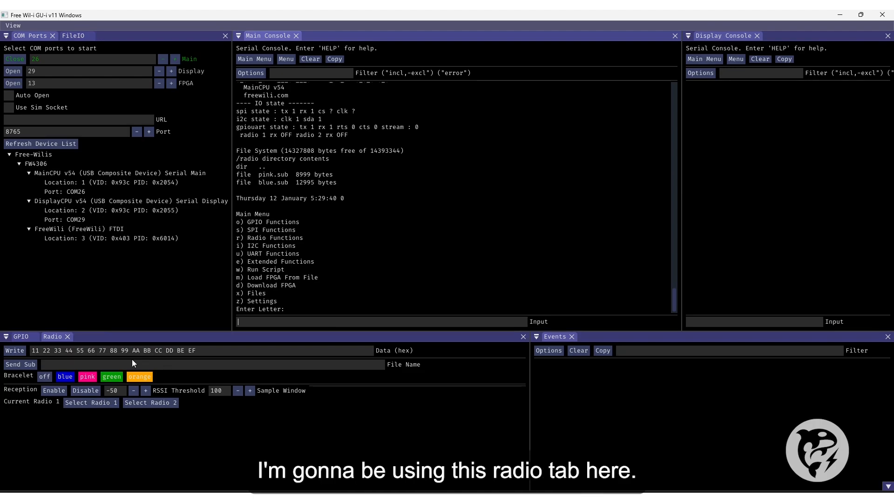
Step: Enable reception on Radio 2 and transmit the prefilled hex data ending in BE EF from Radio 1
{"action": "left_click", "coordinate": [169, 404]}
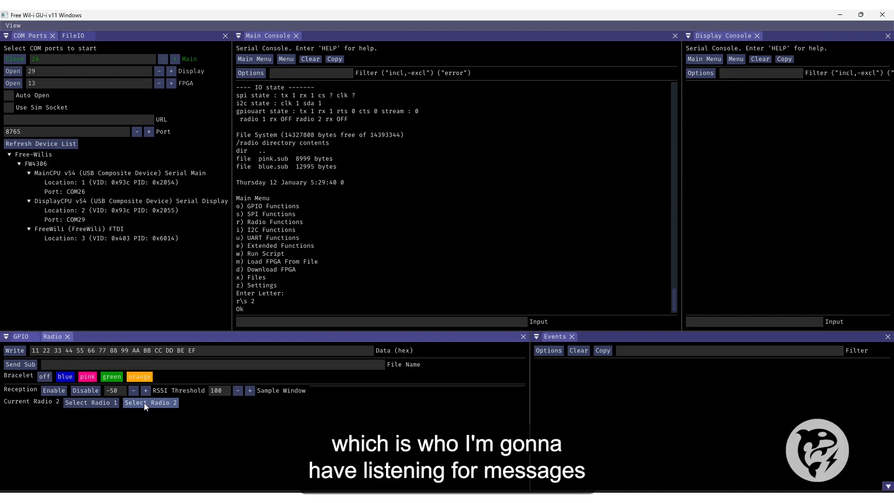
{"action": "left_click", "coordinate": [61, 390]}
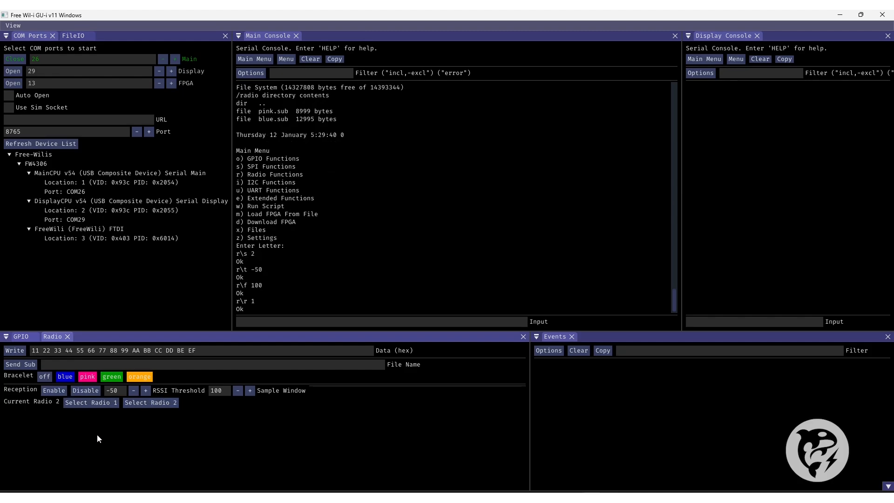
{"action": "left_click", "coordinate": [99, 405]}
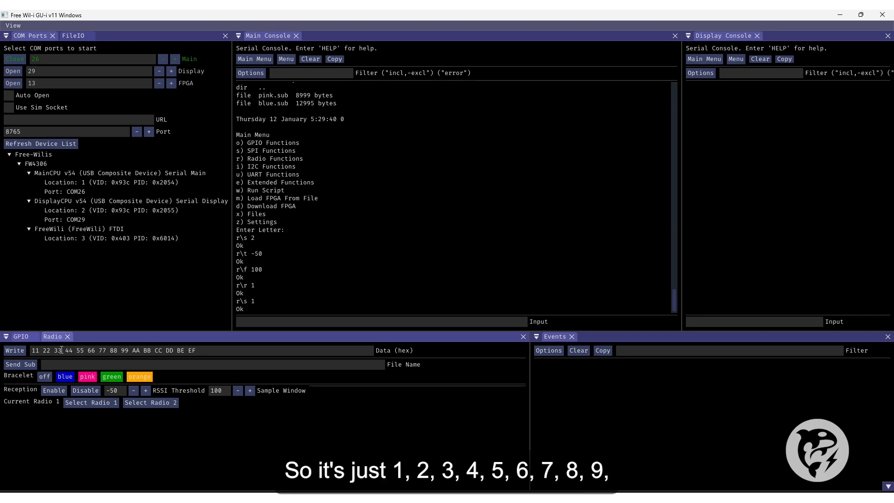
{"action": "left_click", "coordinate": [23, 354]}
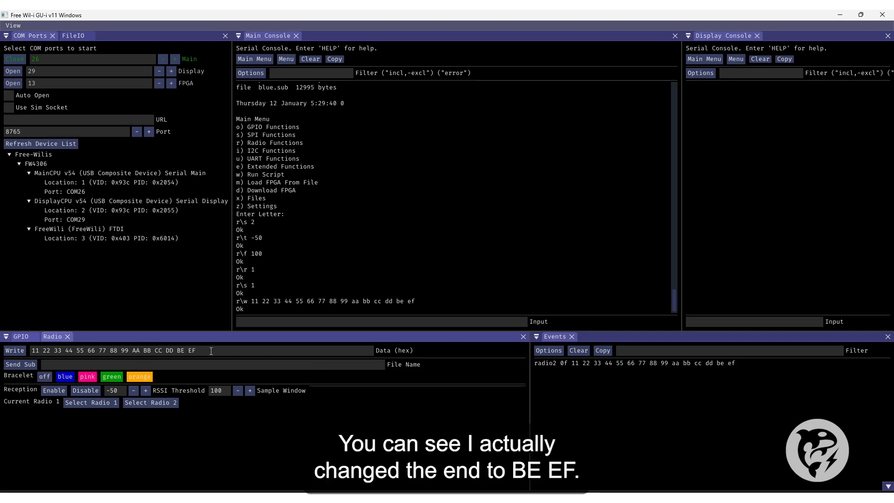
Step: Change the last two bytes of the hex data to EE FF and transmit it from Radio 1
{"action": "left_click_drag", "start_coordinate": [177, 350], "coordinate": [208, 350]}
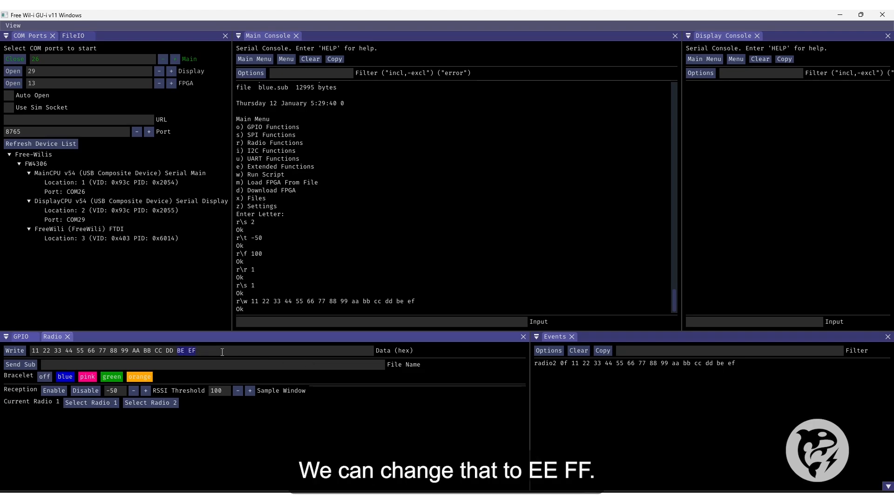
{"action": "type", "text": "EE FF"}
{"action": "left_click", "coordinate": [16, 351]}
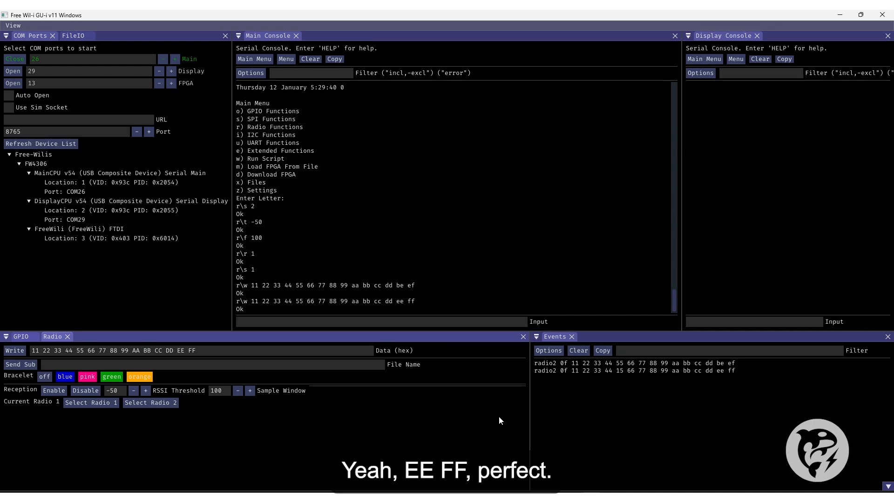
Step: Select Radio 2, set its RSSI threshold to -80, and disable and re-enable its reception
{"action": "left_click", "coordinate": [120, 391]}
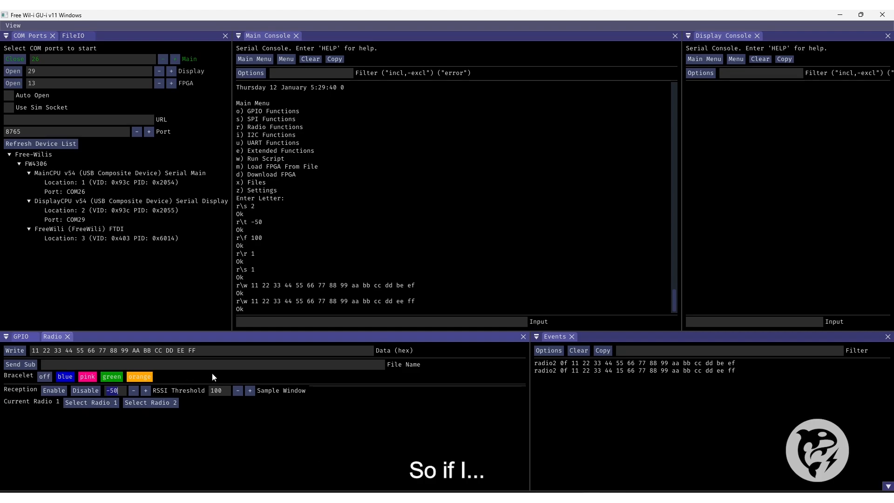
{"action": "left_click", "coordinate": [137, 404]}
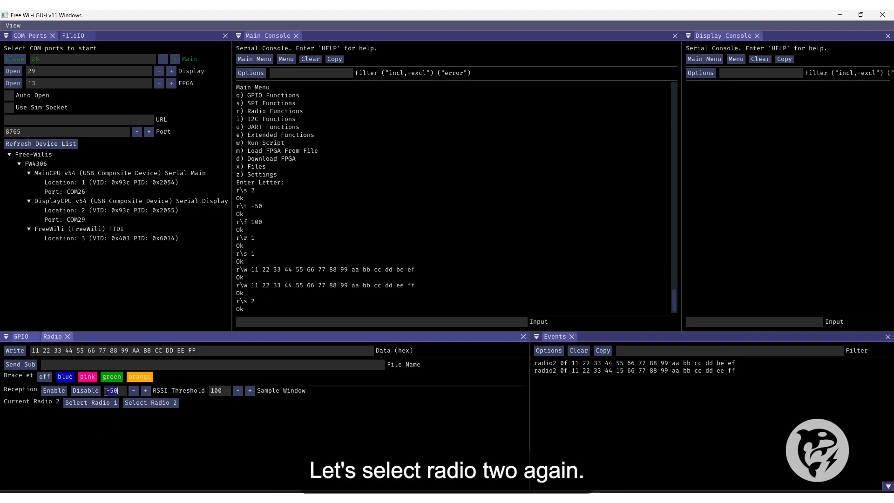
{"action": "left_click", "coordinate": [121, 391]}
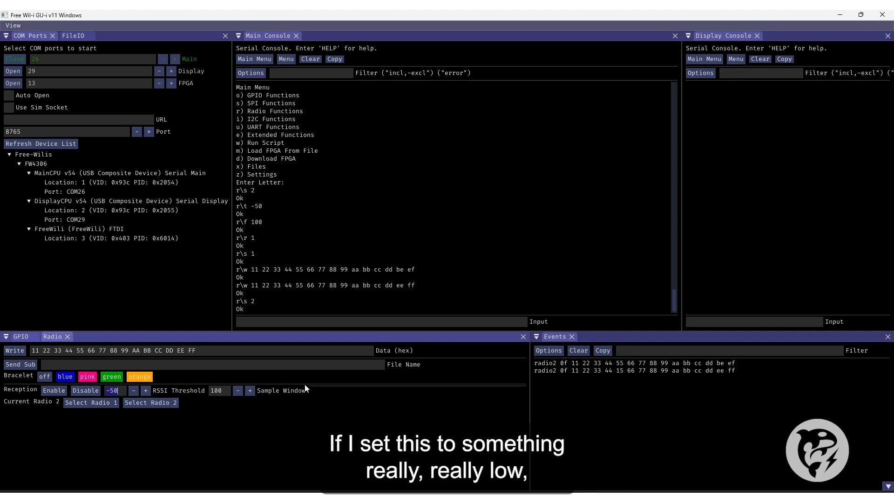
{"action": "key", "text": "BackSpace"}
{"action": "key", "text": "BackSpace"}
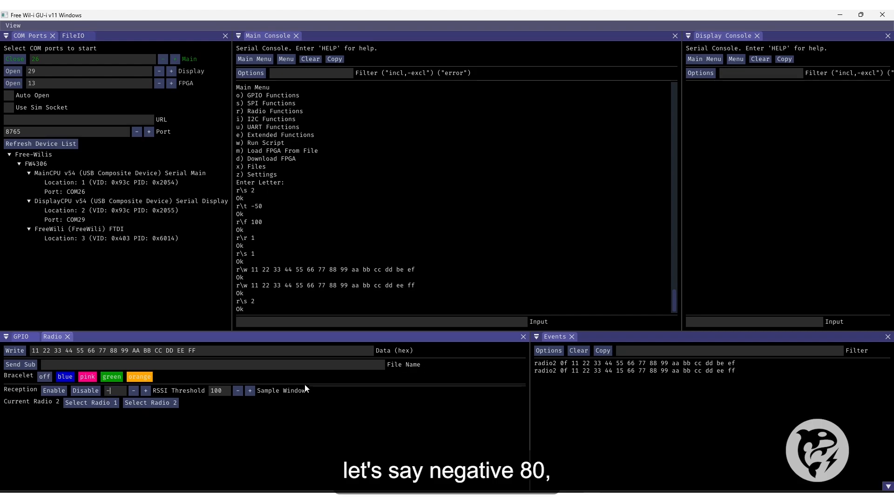
{"action": "type", "text": "80"}
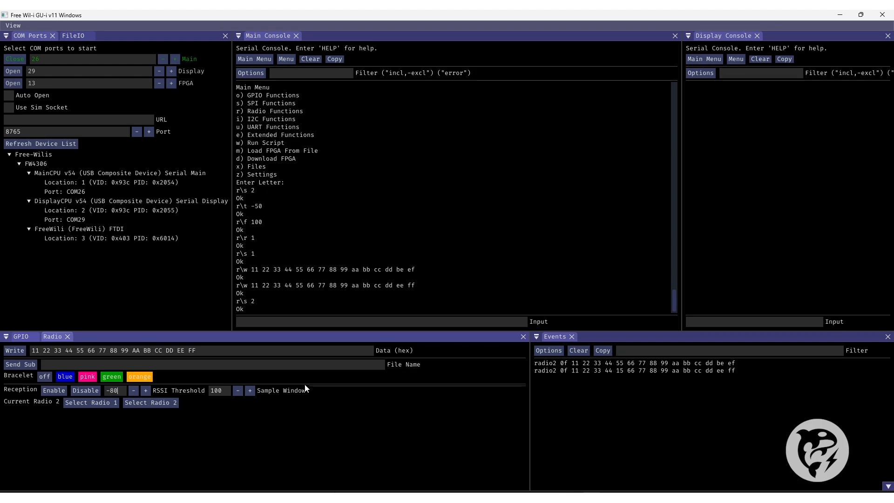
{"action": "left_click", "coordinate": [73, 392]}
{"action": "left_click", "coordinate": [61, 391]}
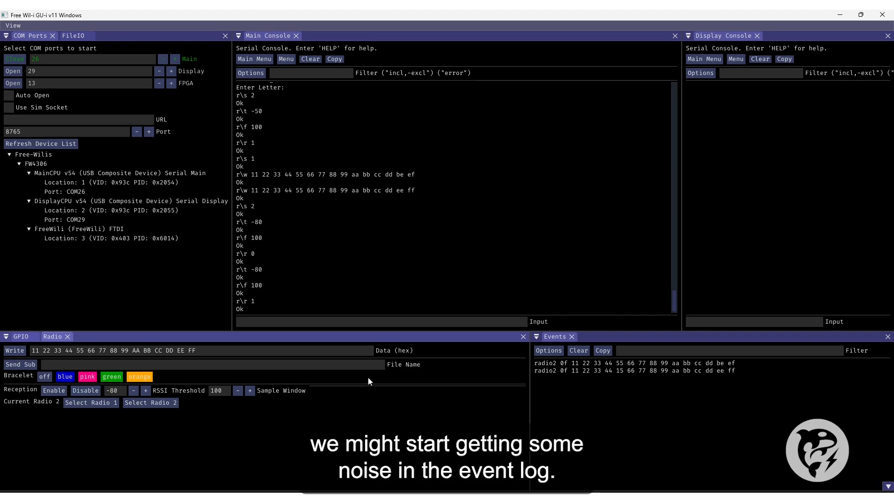
Step: Set the RSSI threshold of Radio 2 to -100 and restart its reception
{"action": "left_click", "coordinate": [123, 391]}
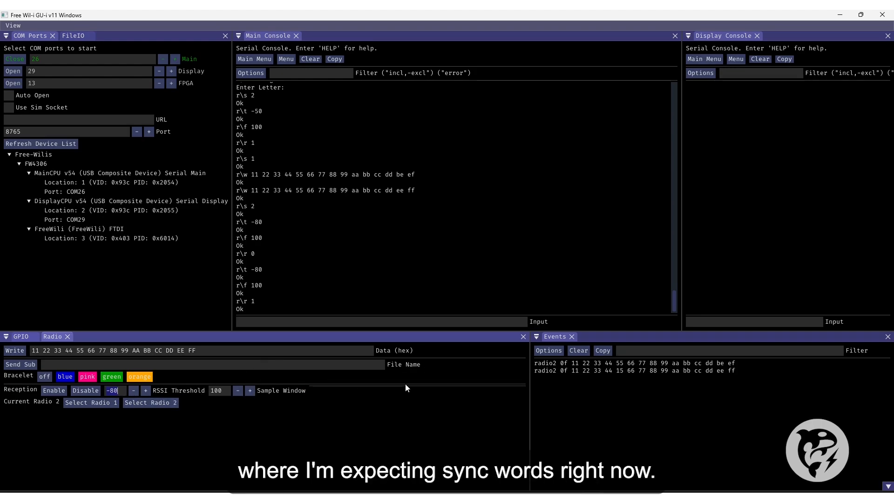
{"action": "type", "text": "-100"}
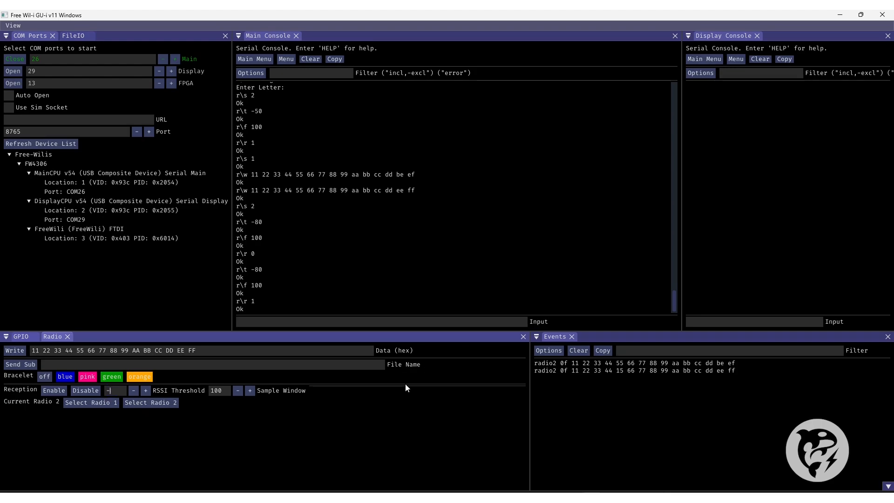
{"action": "left_click", "coordinate": [90, 387]}
{"action": "left_click", "coordinate": [52, 391]}
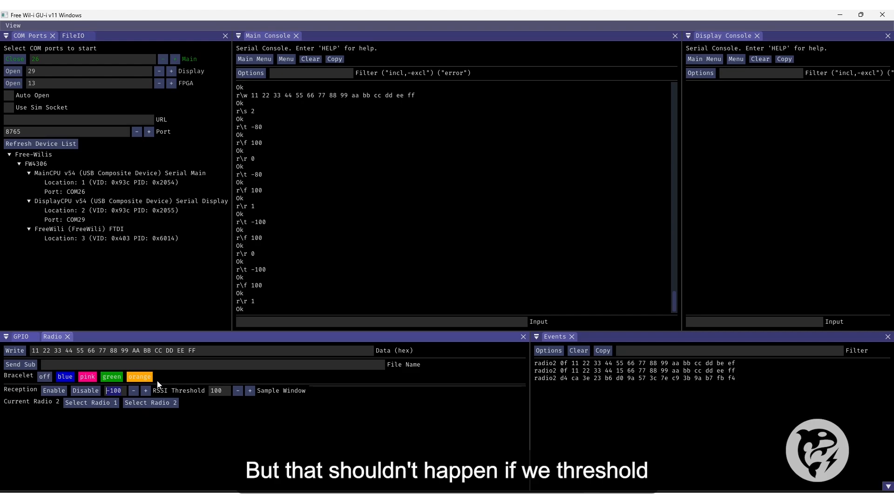
Step: Set the RSSI threshold of Radio 2 back to -50 and restart its reception
{"action": "key", "text": "Delete"}
{"action": "key", "text": "Delete"}
{"action": "key", "text": "Delete"}
{"action": "key", "text": "Delete"}
{"action": "type", "text": "-50"}
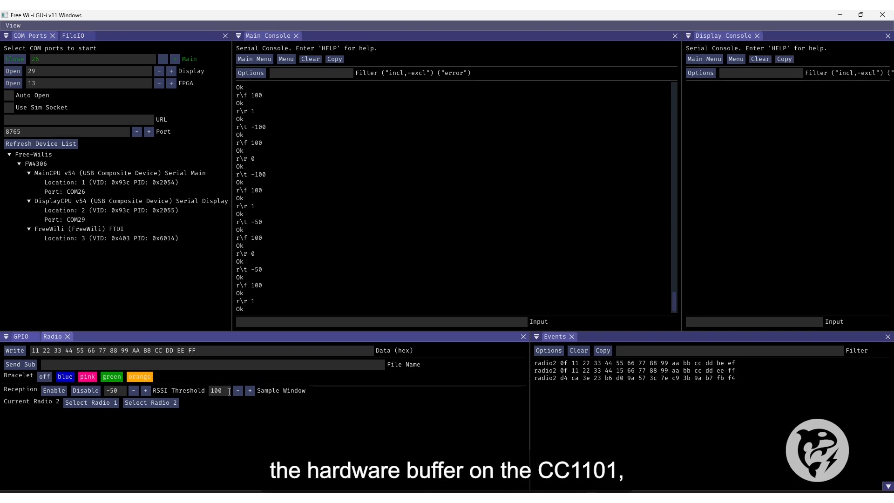
{"action": "left_click_drag", "start_coordinate": [225, 394], "coordinate": [212, 392]}
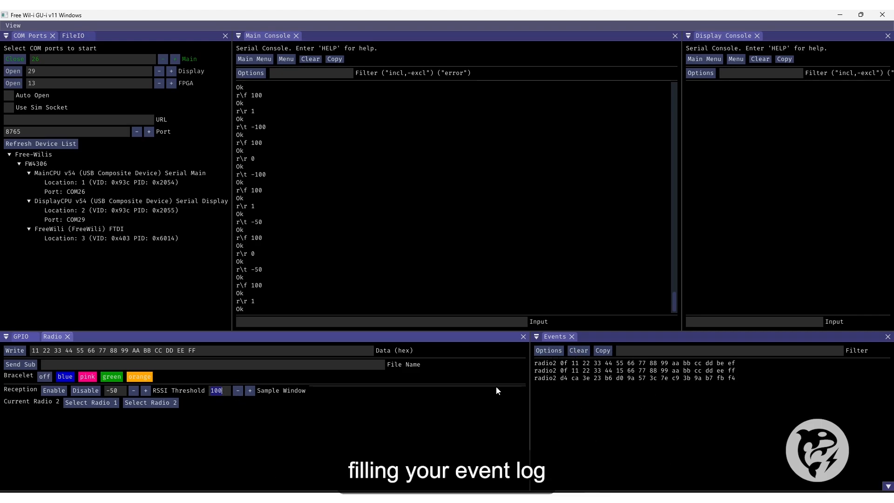
{"action": "left_click", "coordinate": [211, 391]}
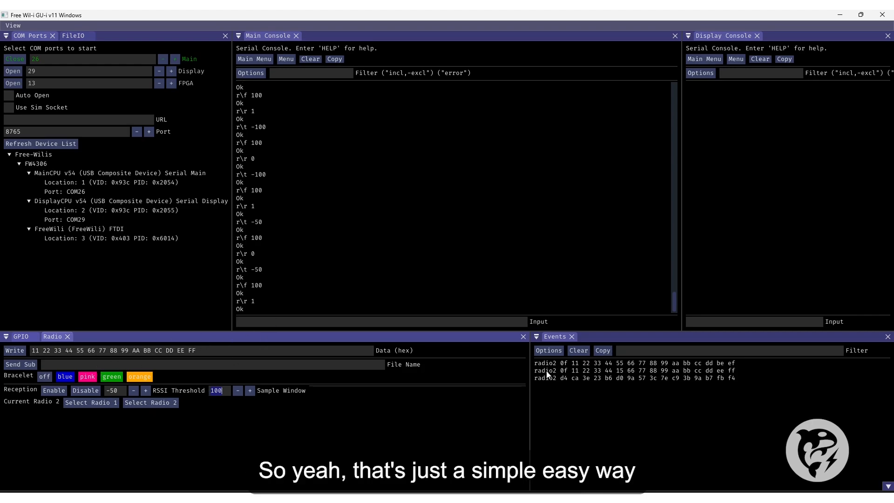
Step: Display the device's main menu in the Main Console and enter r to list the Radio Functions
{"action": "left_click", "coordinate": [434, 328]}
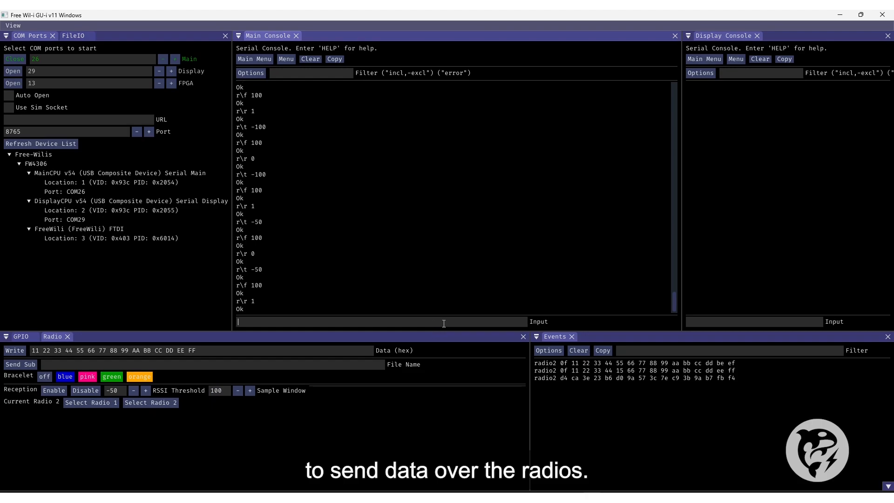
{"action": "left_click", "coordinate": [443, 322]}
{"action": "key", "text": "Return"}
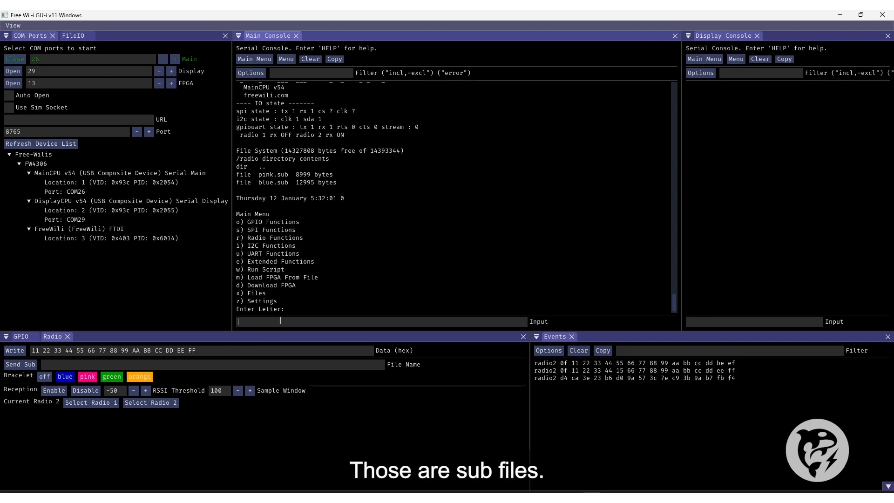
{"action": "type", "text": "r"}
{"action": "key", "text": "Return"}
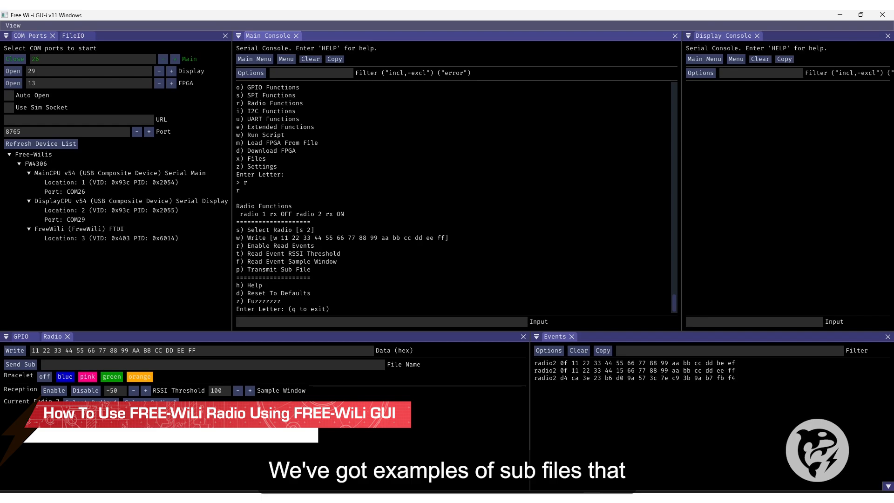
Step: Bring the browser with the freewili/bracelet_subfiles GitHub repository into view, review its example sub files, and return to the FREE-WILi GUI
{"action": "left_click_drag", "start_coordinate": [893, 35], "coordinate": [335, 30]}
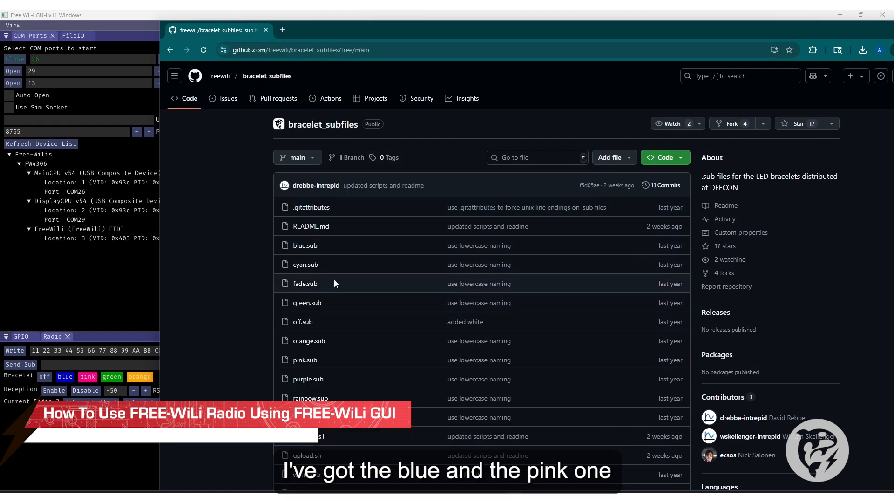
{"action": "left_click_drag", "start_coordinate": [400, 30], "coordinate": [893, 28]}
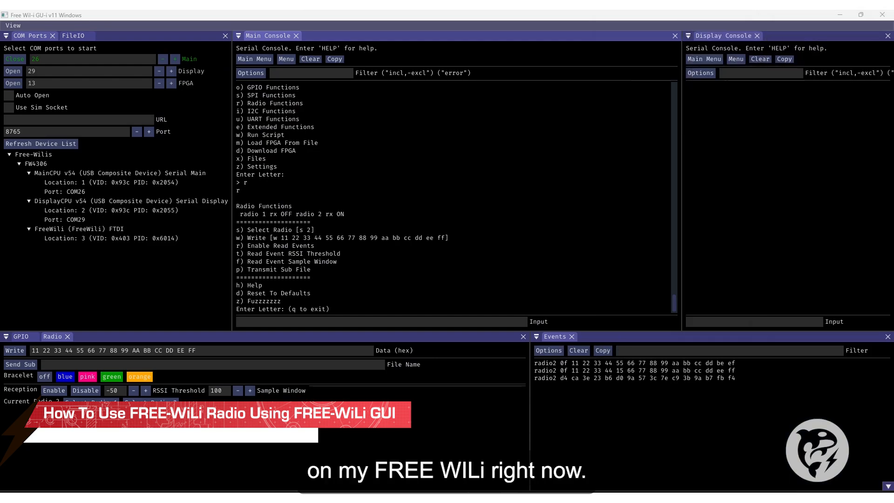
Step: Transmit the pink bracelet sub file and the blue one from Radio 2
{"action": "left_click", "coordinate": [94, 374]}
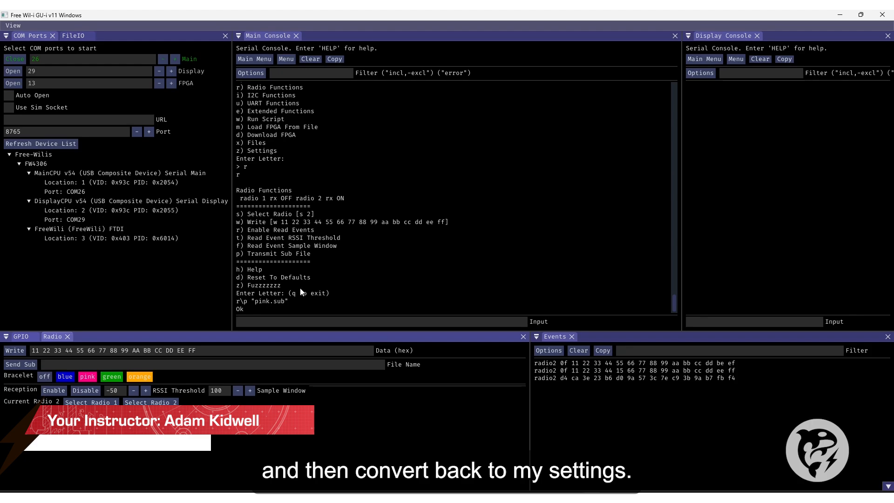
{"action": "left_click", "coordinate": [66, 377]}
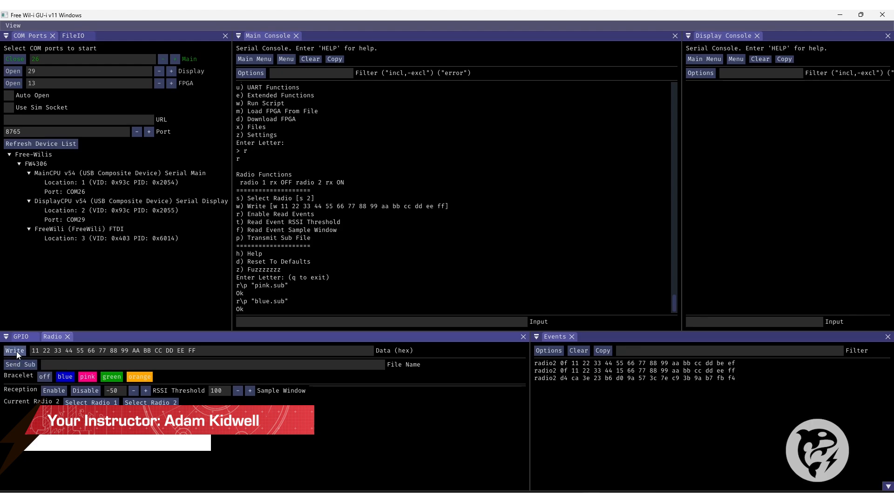
{"action": "left_click", "coordinate": [103, 402]}
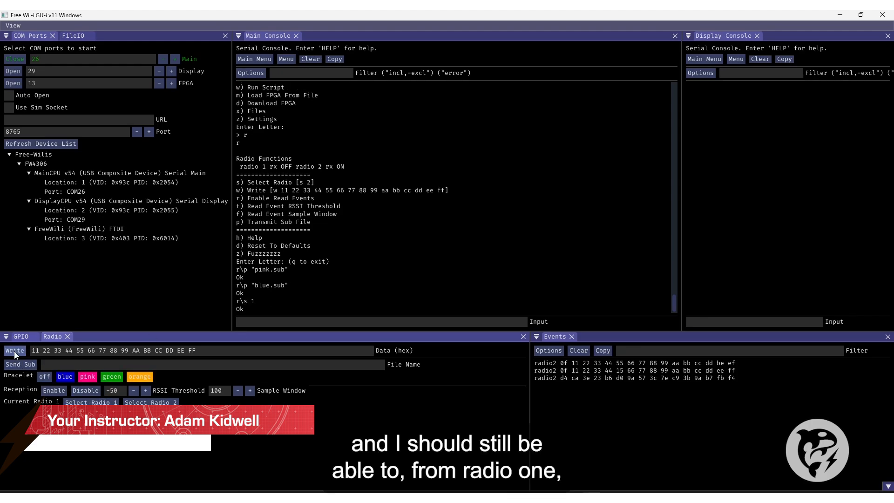
{"action": "left_click", "coordinate": [14, 351]}
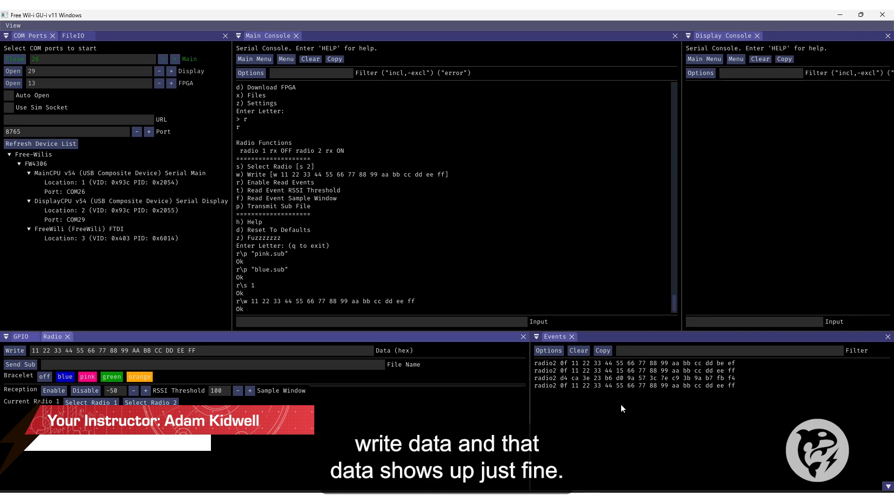